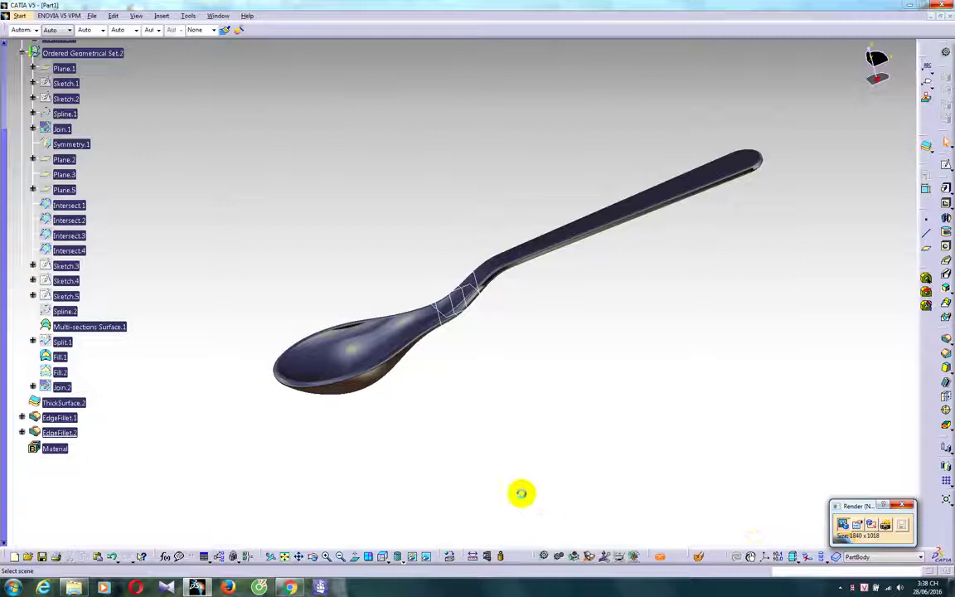
Step: Open the render scene settings and adjust the direction of the default light on the preview sphere
click(904, 508)
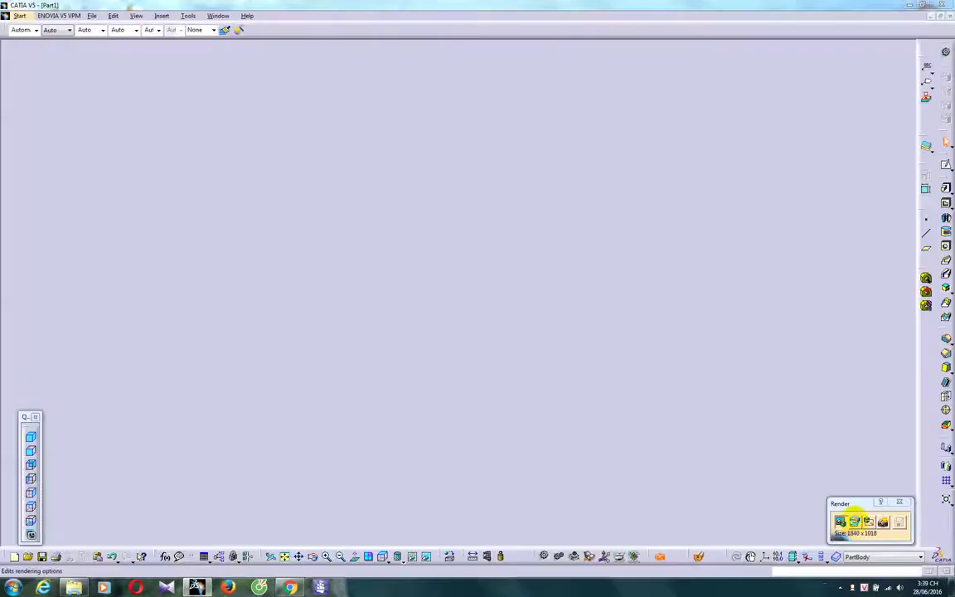
click(854, 523)
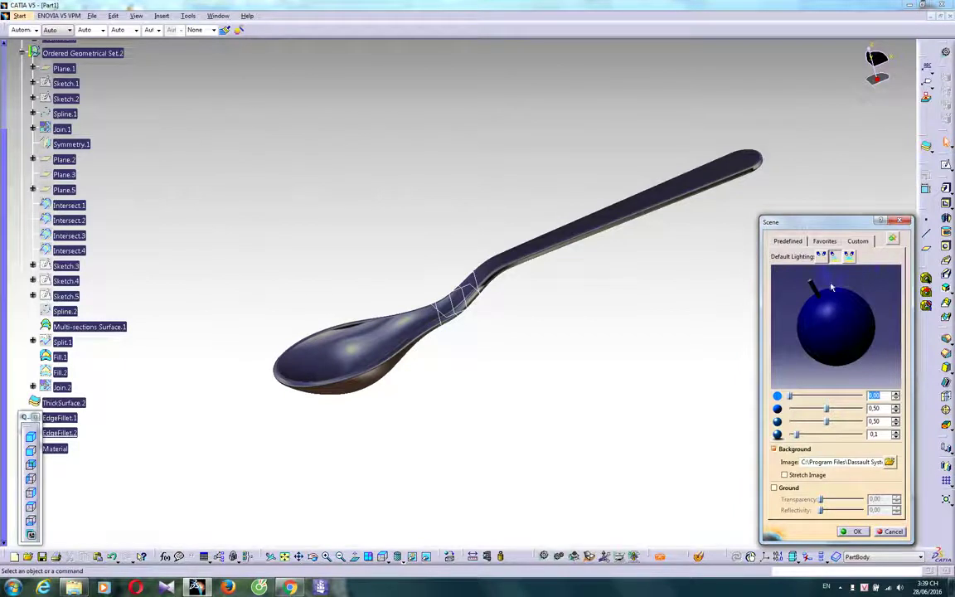
drag(881, 289, 854, 295)
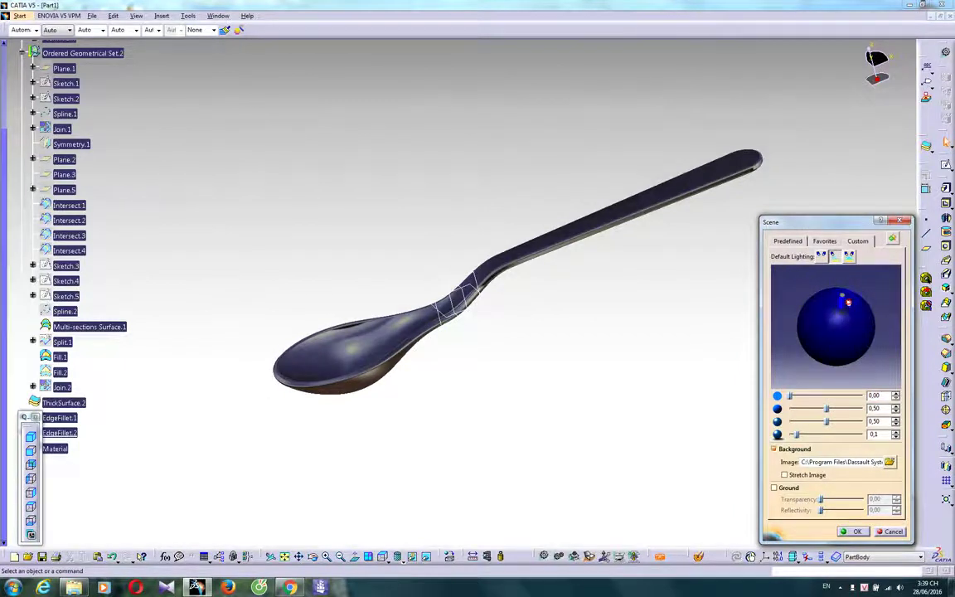
Step: Try the predefined Kitchen scene as the spoon's surroundings and orient the spoon on its ground grid
click(788, 240)
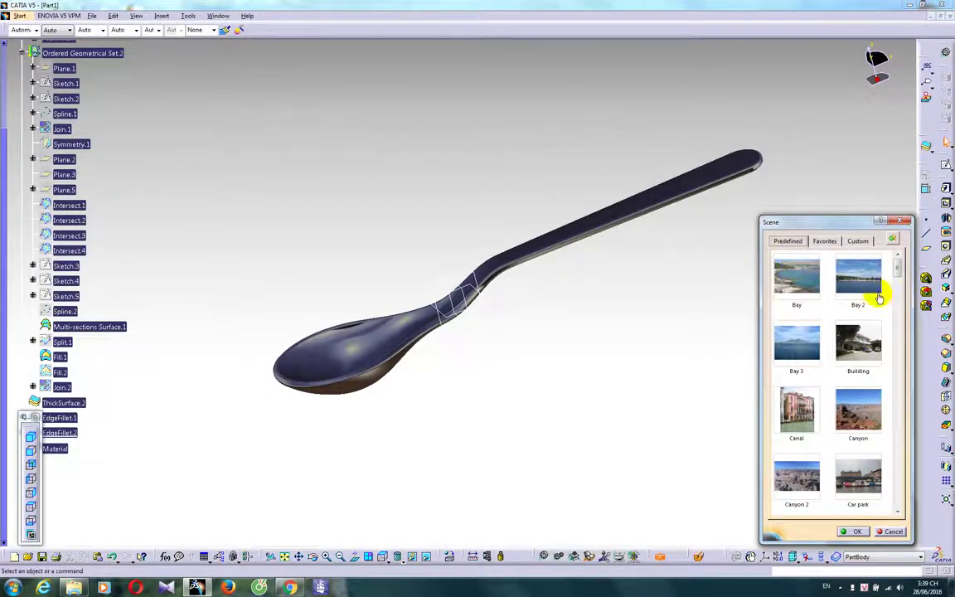
drag(896, 267, 930, 374)
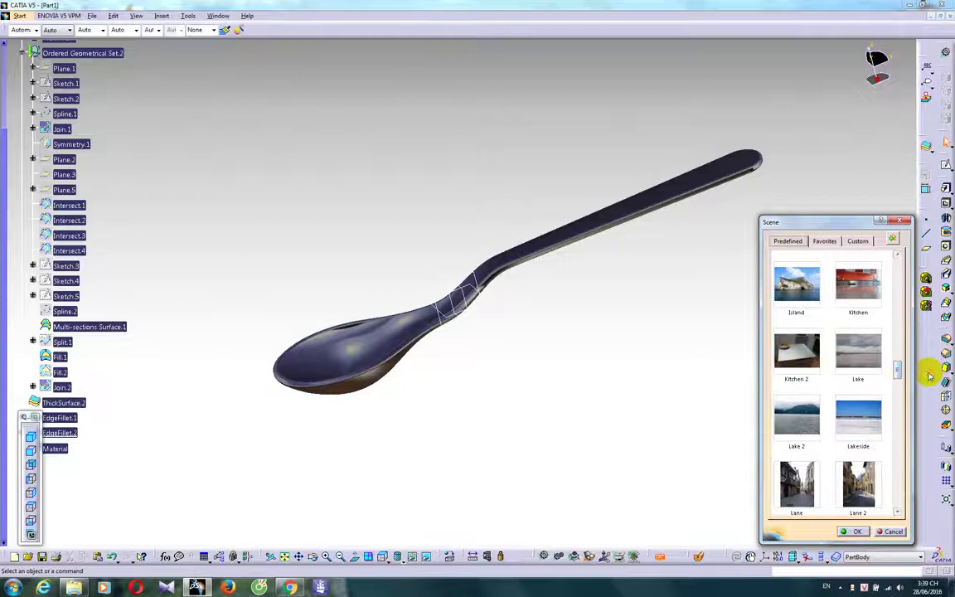
mouse_move(898, 366)
mouse_down()
mouse_move(898, 386)
mouse_move(896, 358)
mouse_up()
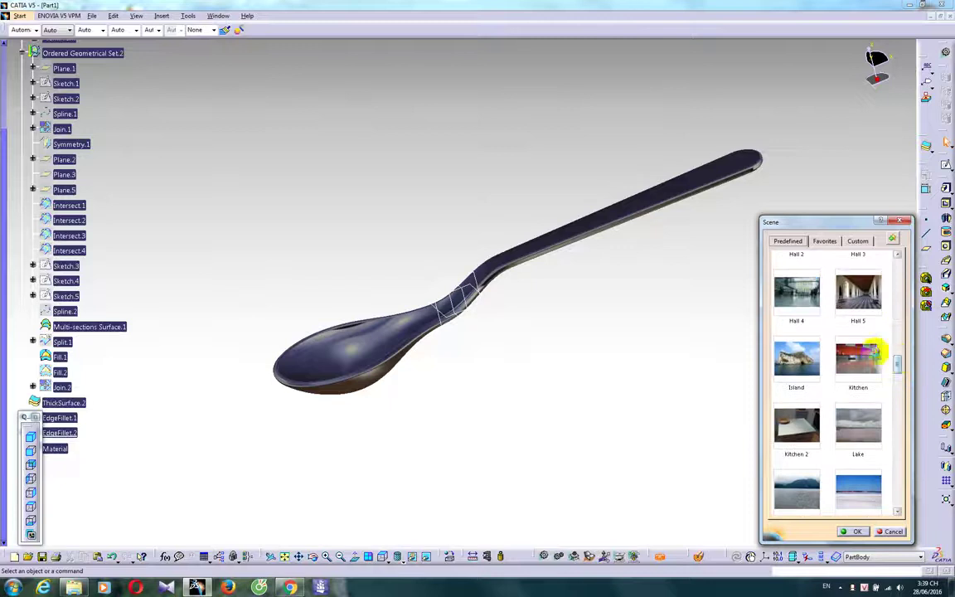
click(854, 357)
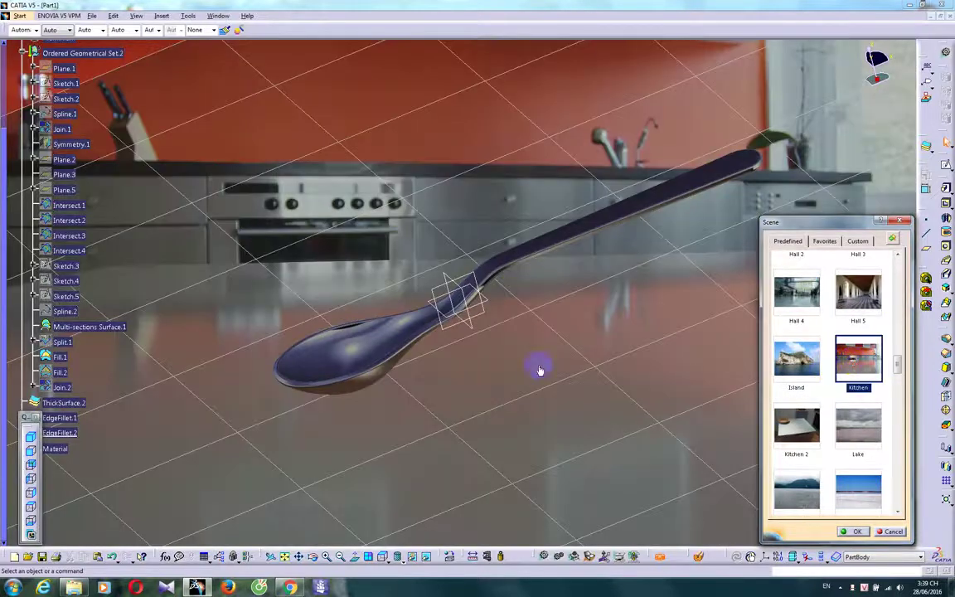
middle_drag(531, 380, 707, 392)
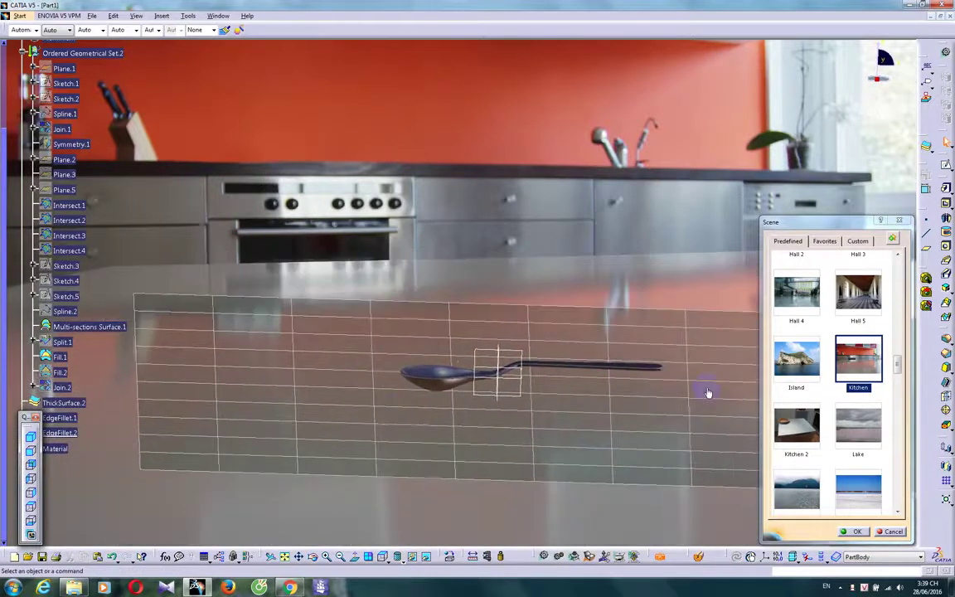
Step: Try the predefined Kitchen 2 scene and orient the spoon to match the tabletop
click(809, 423)
middle_drag(498, 219, 357, 312)
middle_drag(459, 311, 572, 344)
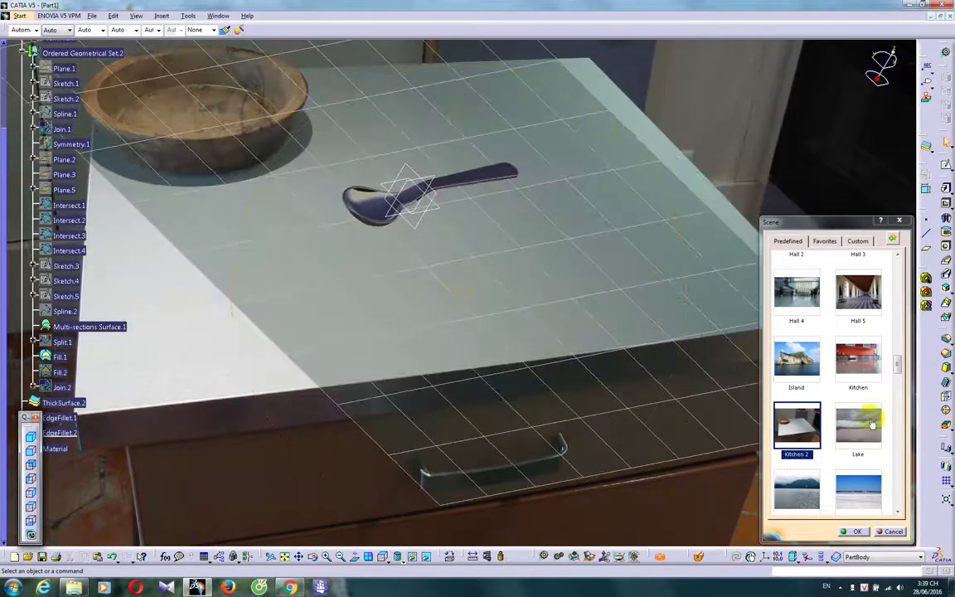
Step: Apply the predefined Default scene, render the spoon from a close viewpoint, and close the rendering
drag(896, 371, 898, 329)
click(803, 344)
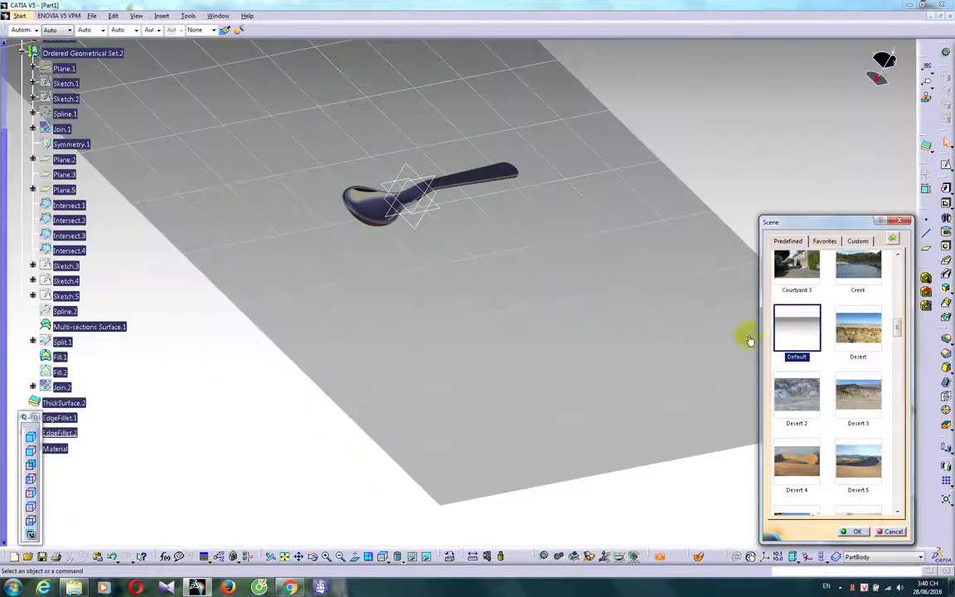
middle_drag(750, 335, 616, 336)
middle_drag(549, 399, 808, 488)
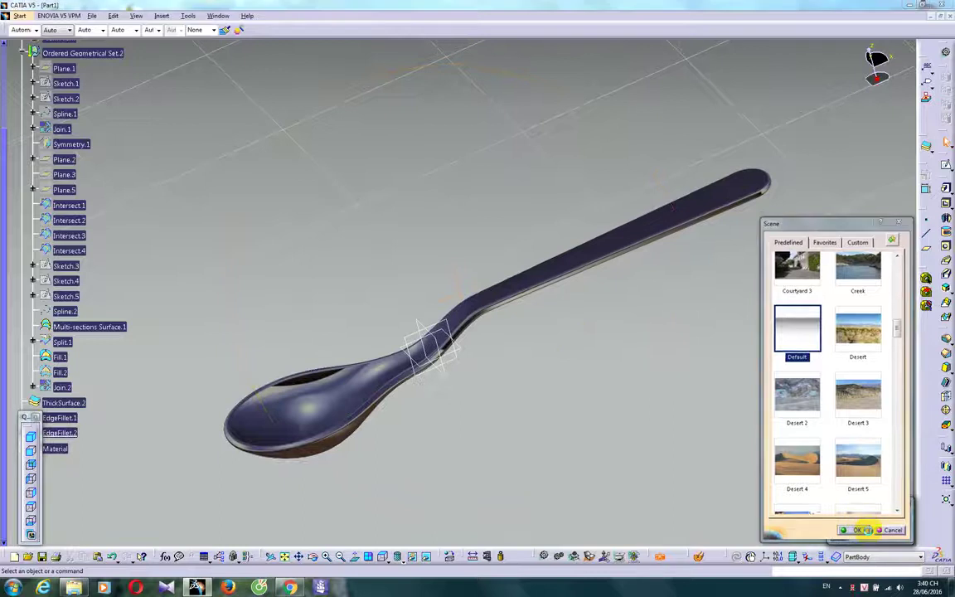
click(857, 532)
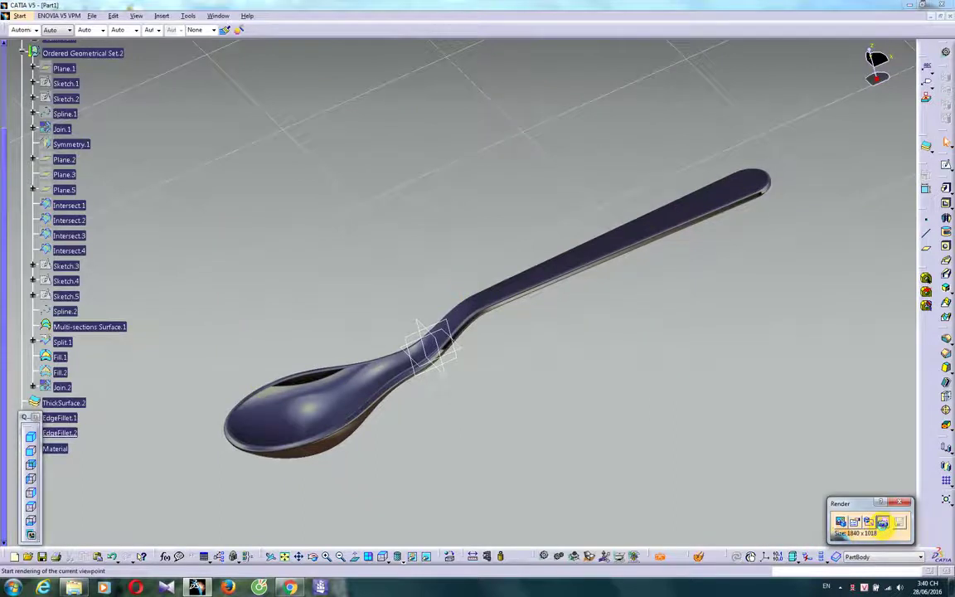
click(882, 523)
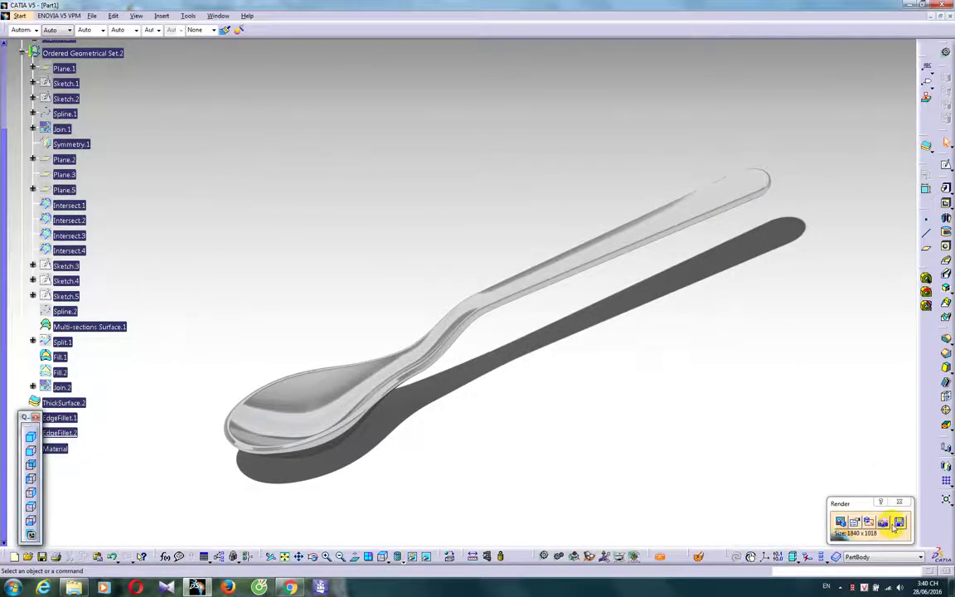
click(899, 502)
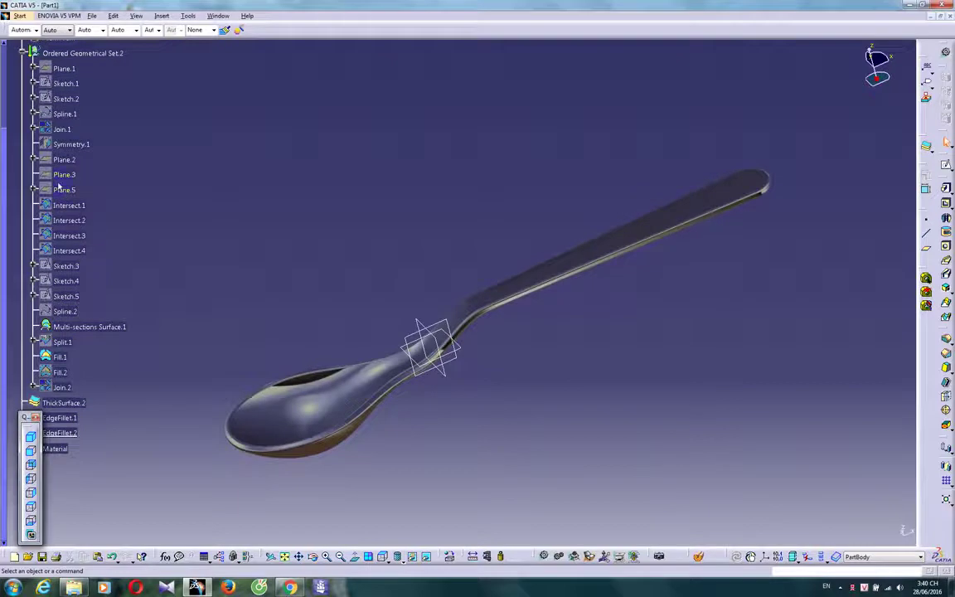
Step: Show the hidden Plane.1 in the ordered geometrical set and check its offset definition from the xy plane
scroll(58, 185, up, 3)
right_click(64, 119)
click(92, 150)
middle_drag(249, 348, 249, 298)
double_click(64, 119)
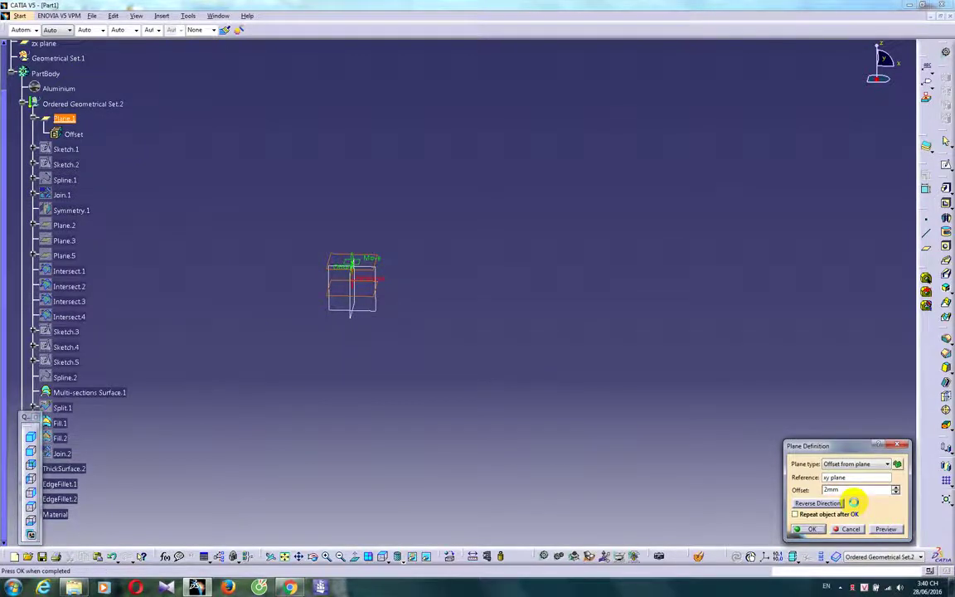
click(809, 529)
middle_drag(571, 419, 314, 322)
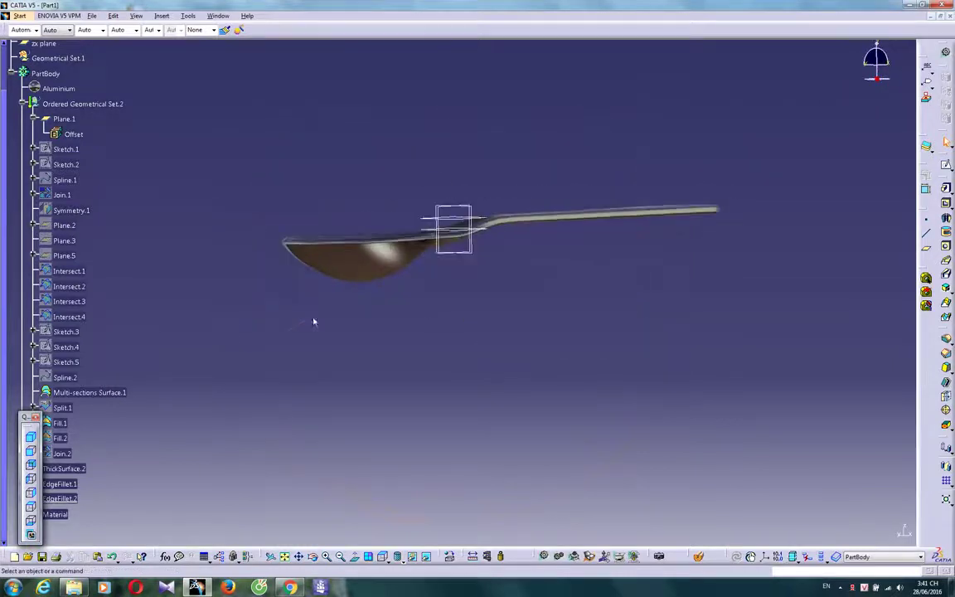
Step: Set the offset of Plane.1 from the xy plane to 20 mm to raise the spoon's handle
double_click(67, 120)
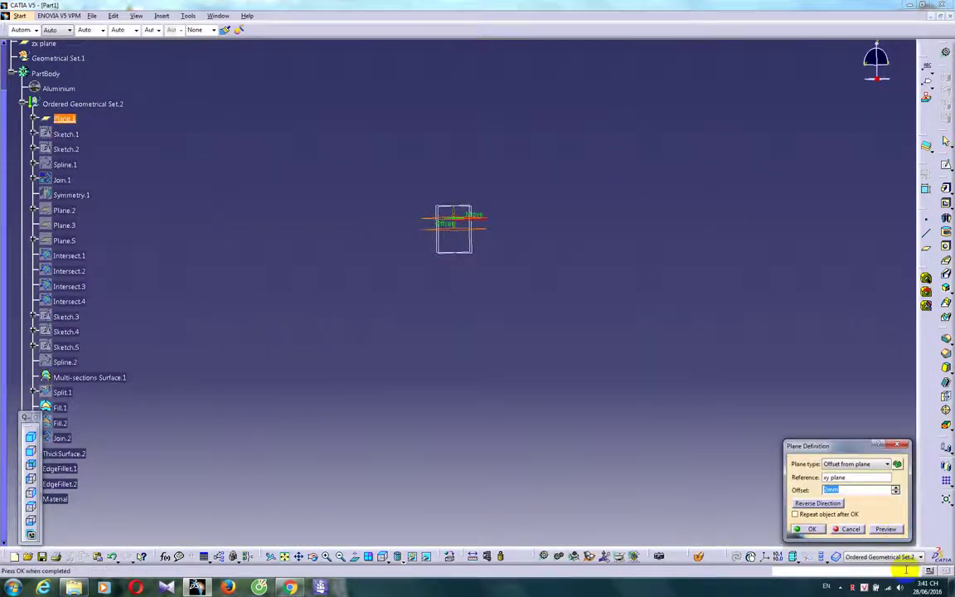
text(20)
click(808, 529)
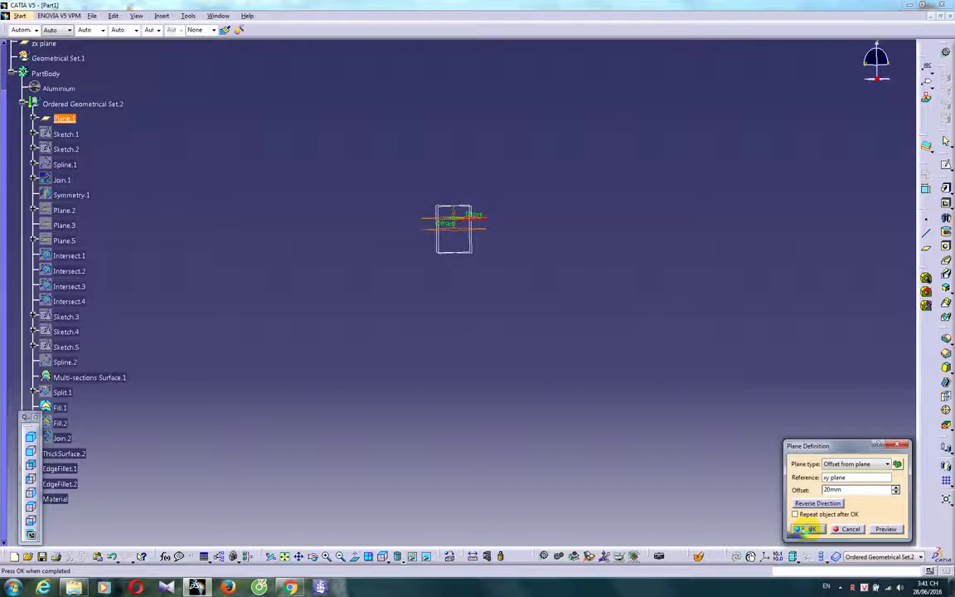
click(809, 530)
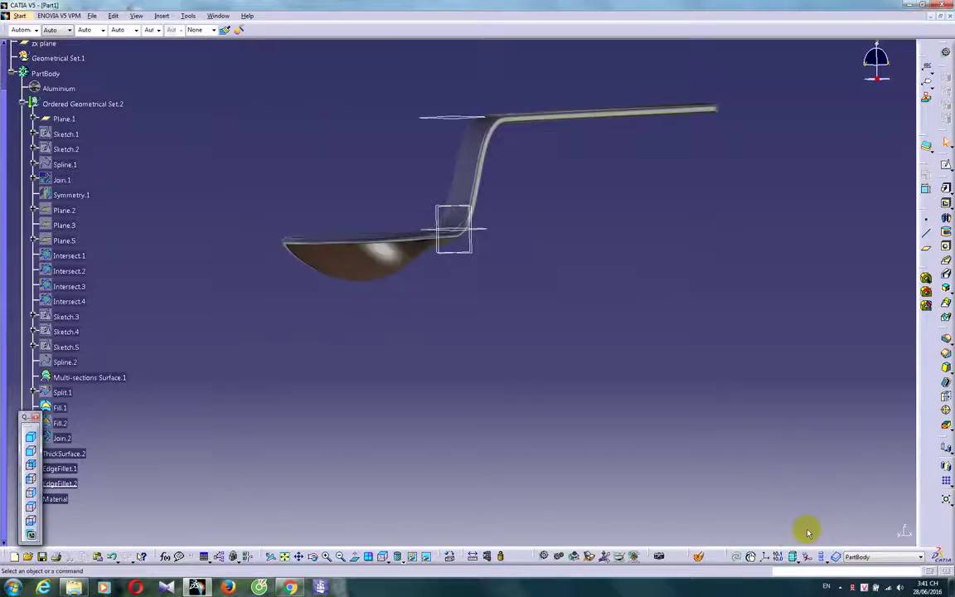
Step: Set the offset of Plane.1 from the xy plane to 2 mm
middle_drag(520, 266, 436, 276)
double_click(63, 118)
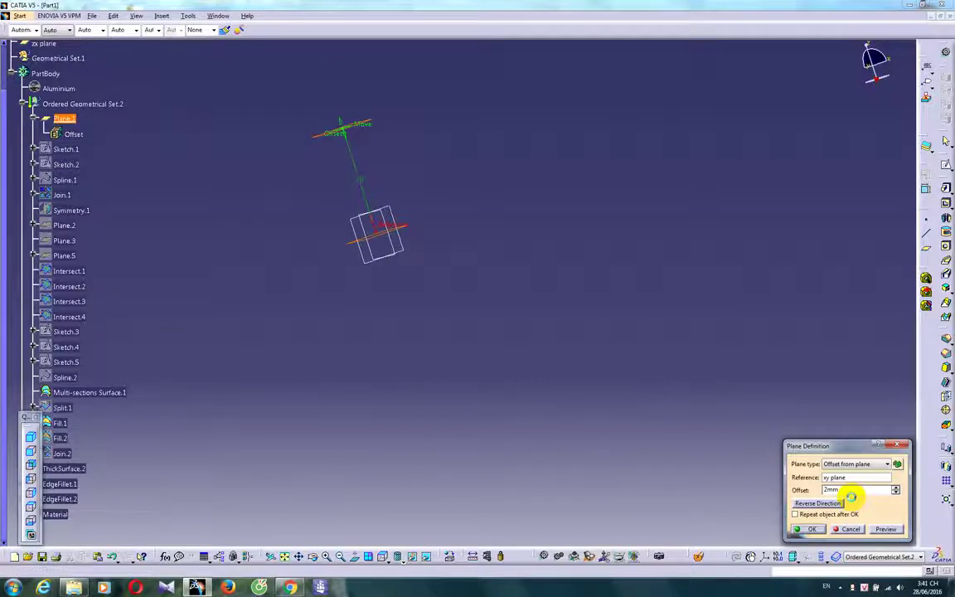
middle_drag(511, 355, 778, 314)
middle_drag(518, 469, 466, 435)
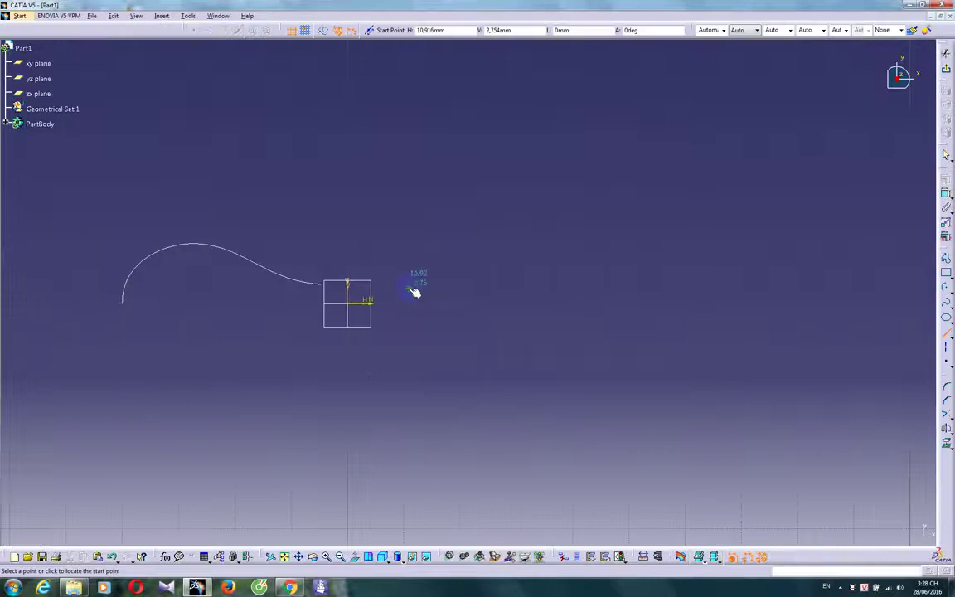
Step: Sketch the handle's half outline: a line about 54 mm long, ended by an arc of about 4.5 mm radius centred on the horizontal axis
click(412, 288)
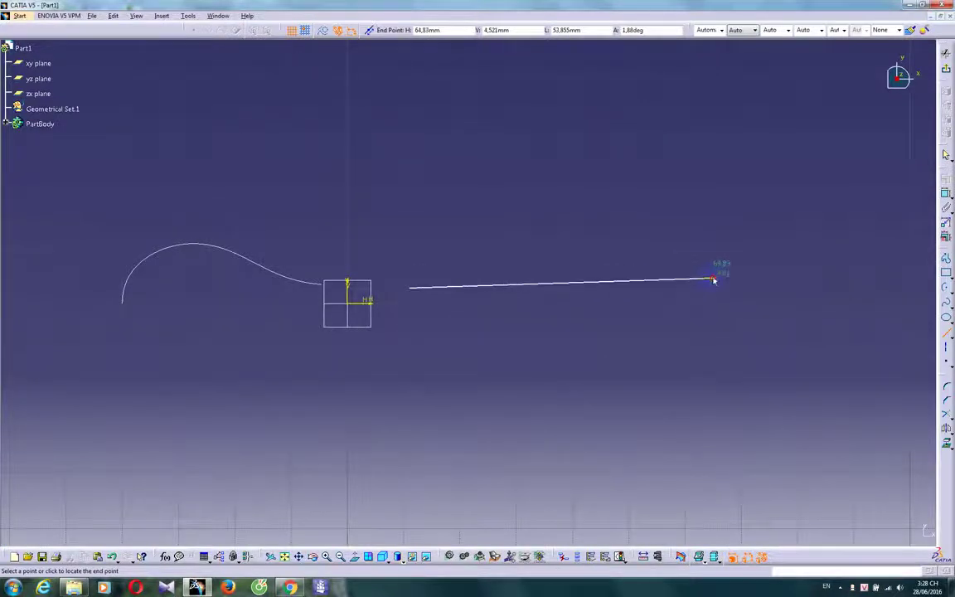
click(713, 280)
click(947, 290)
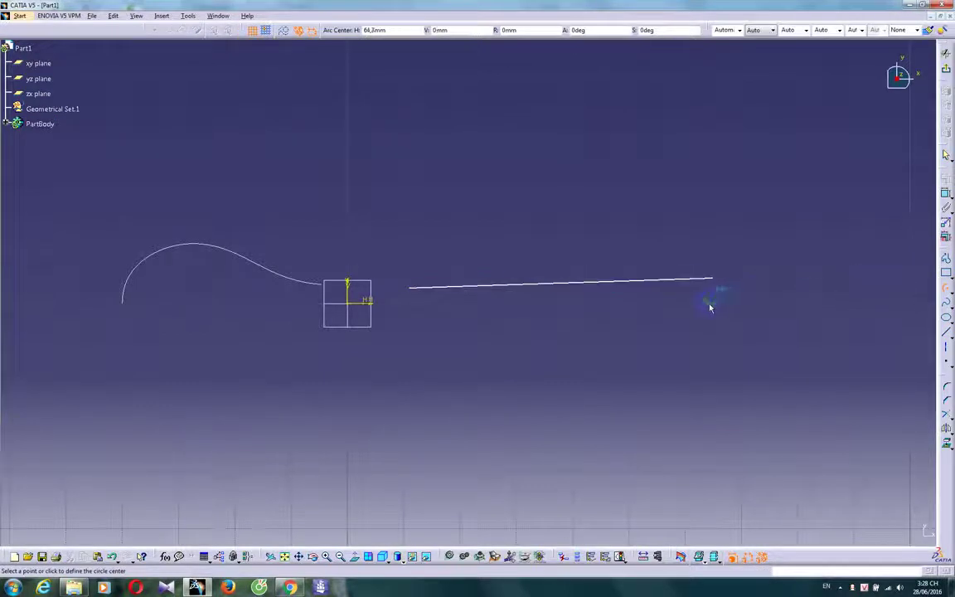
mouse_move(713, 305)
middle_down()
mouse_move(581, 318)
mouse_move(571, 284)
middle_up()
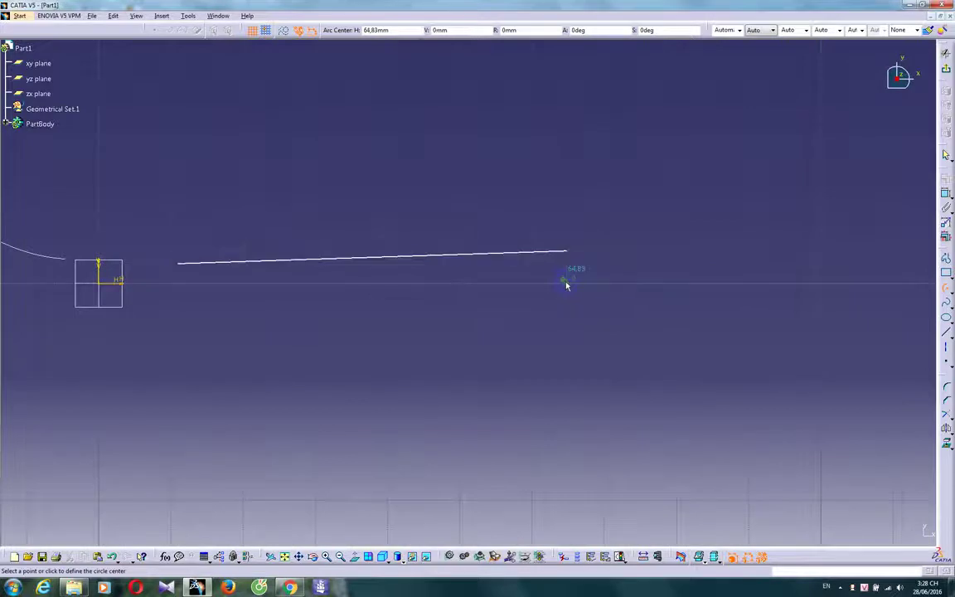
click(566, 284)
click(567, 250)
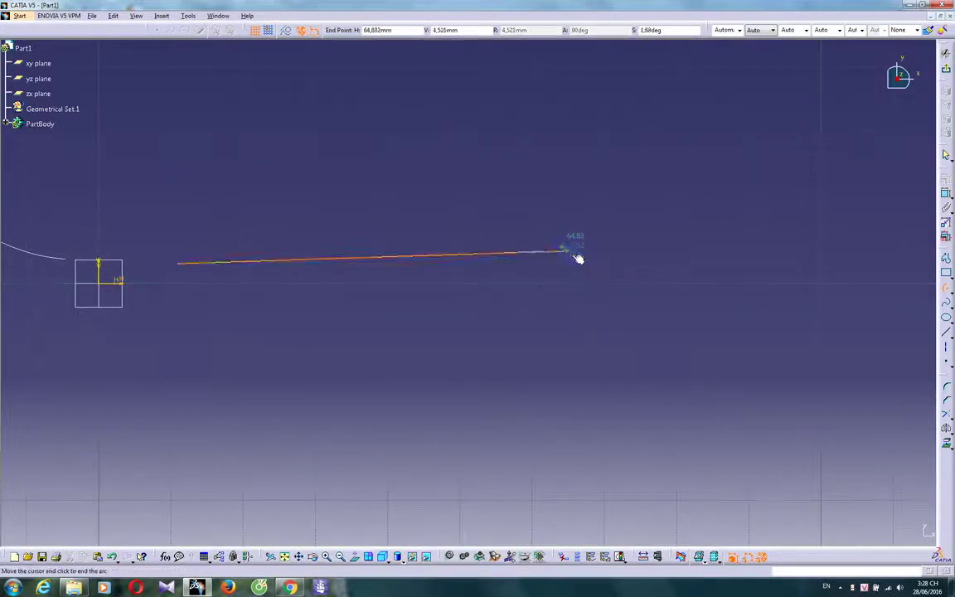
click(595, 283)
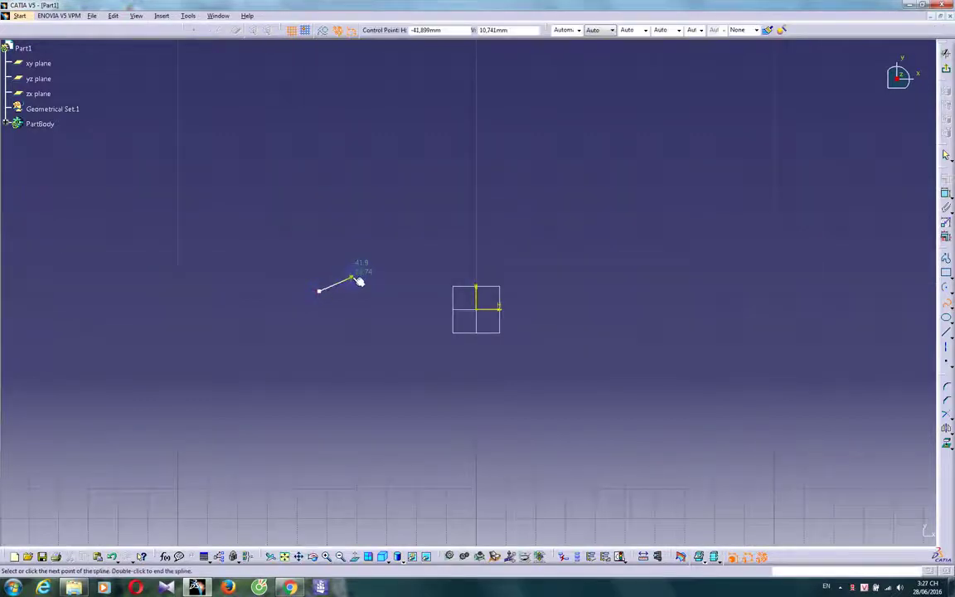
Step: Sketch an open five-point spline for the bowl's half outline, arching above the horizontal axis and ending near the origin
click(352, 276)
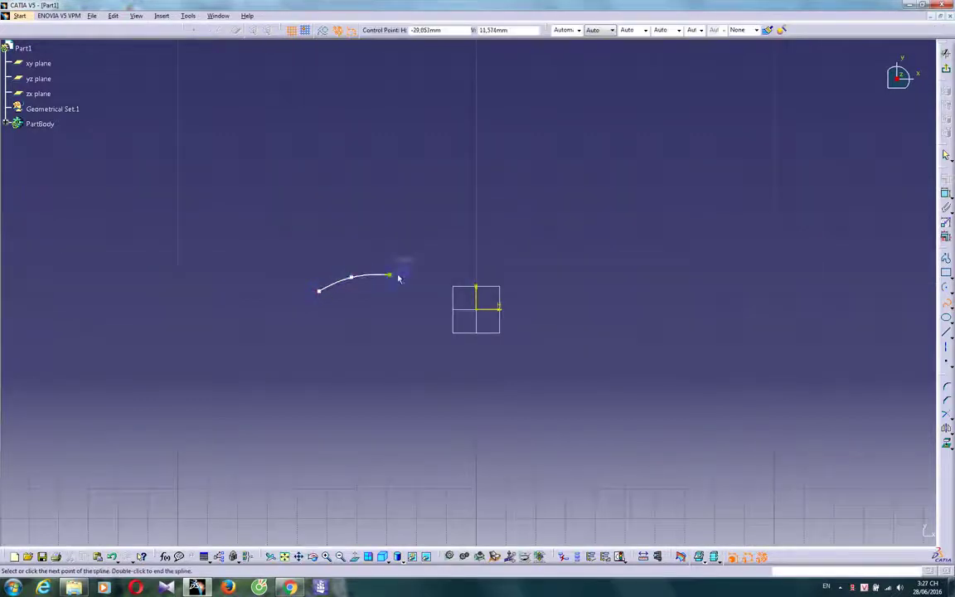
click(407, 277)
click(438, 291)
click(462, 298)
double_click(515, 317)
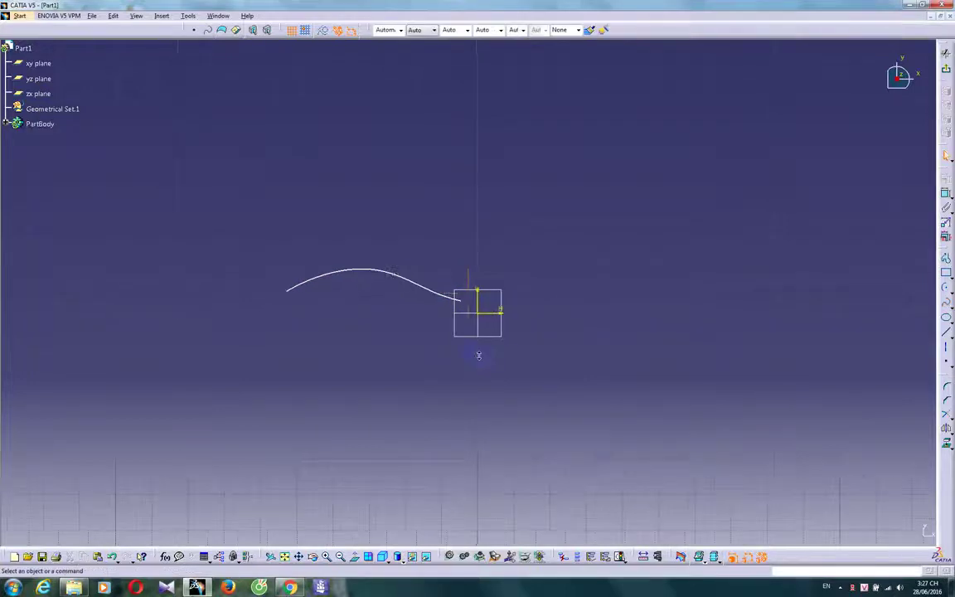
Step: Constrain the spline's far end point coincident with the horizontal axis and open the spline for editing
click(946, 194)
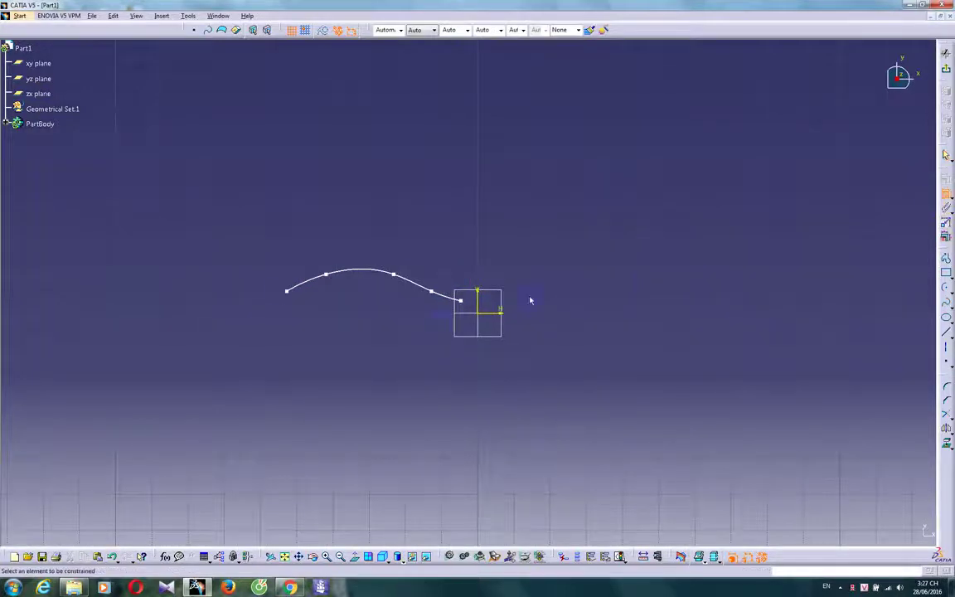
click(286, 291)
click(477, 313)
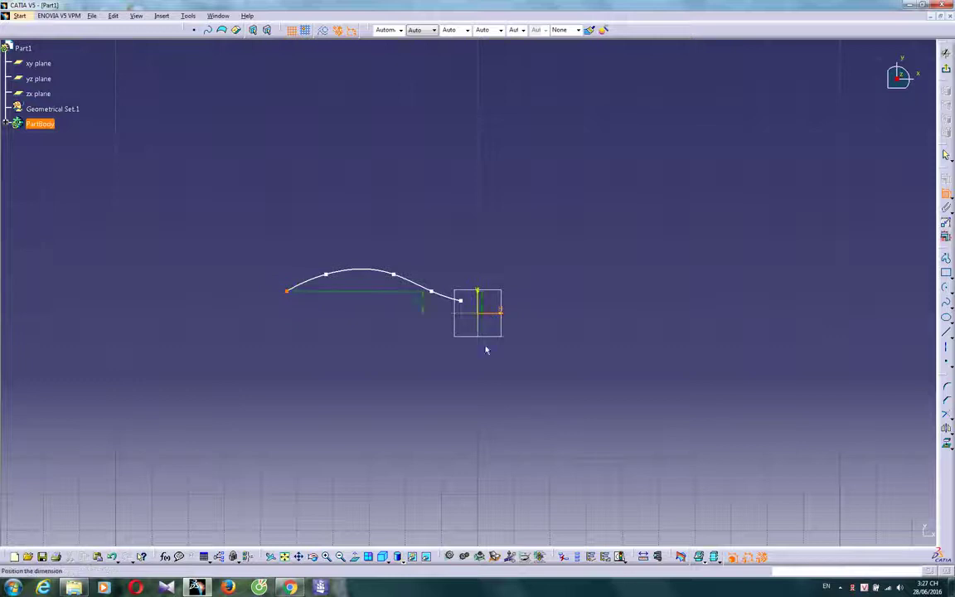
right_click(490, 396)
click(502, 408)
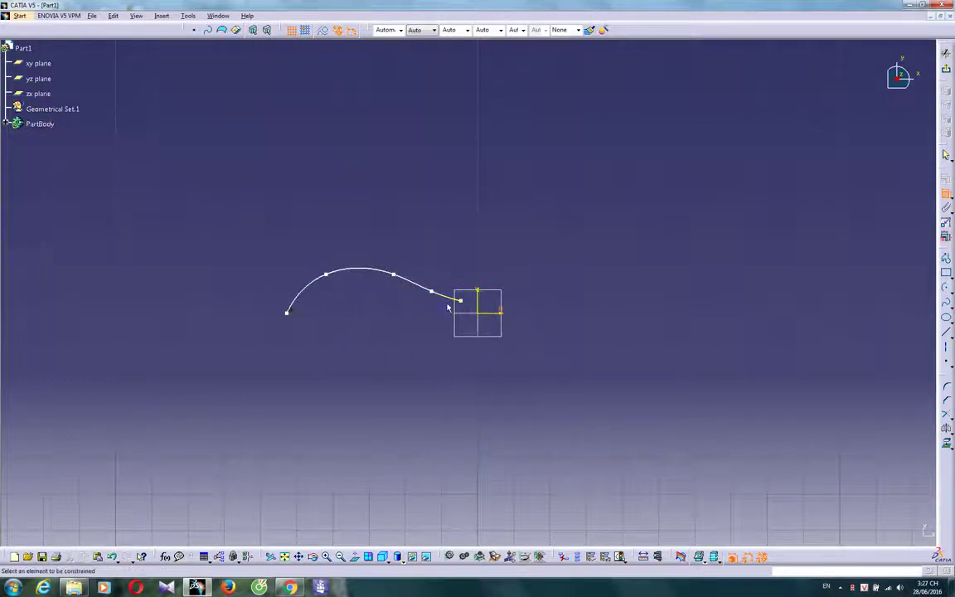
click(372, 269)
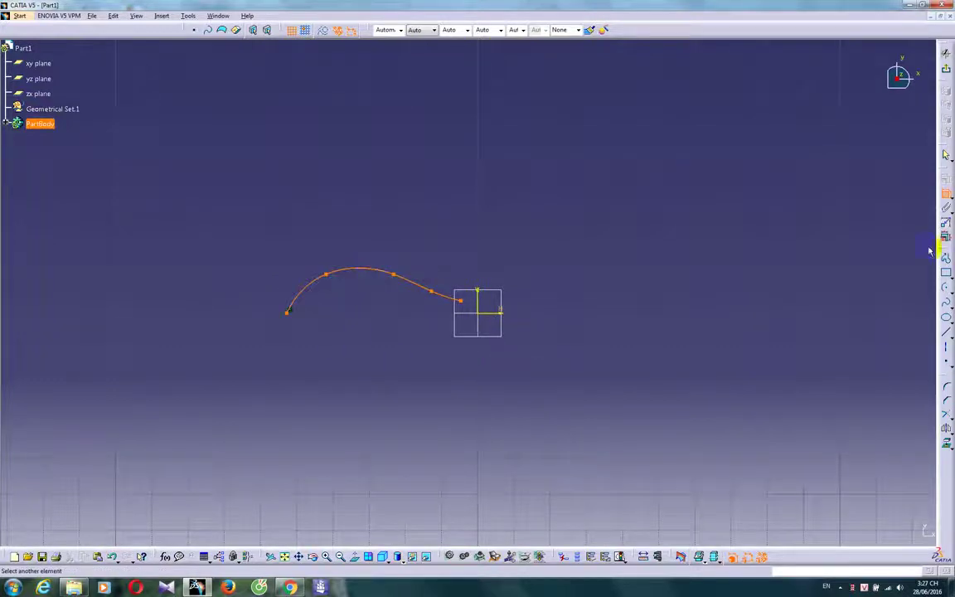
double_click(358, 269)
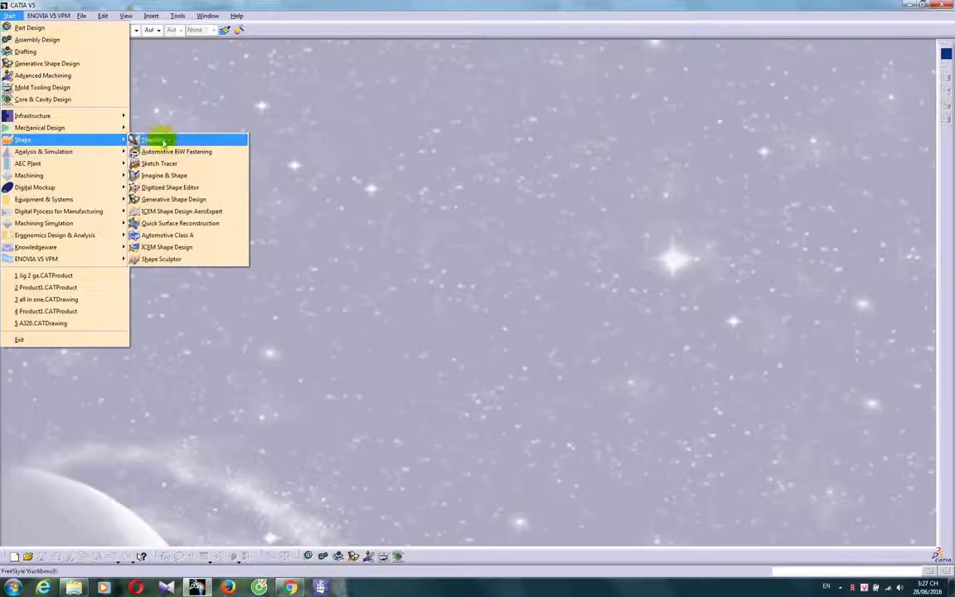
Step: Start a new part in Generative Shape Design and create a plane offset above the xy plane
click(166, 200)
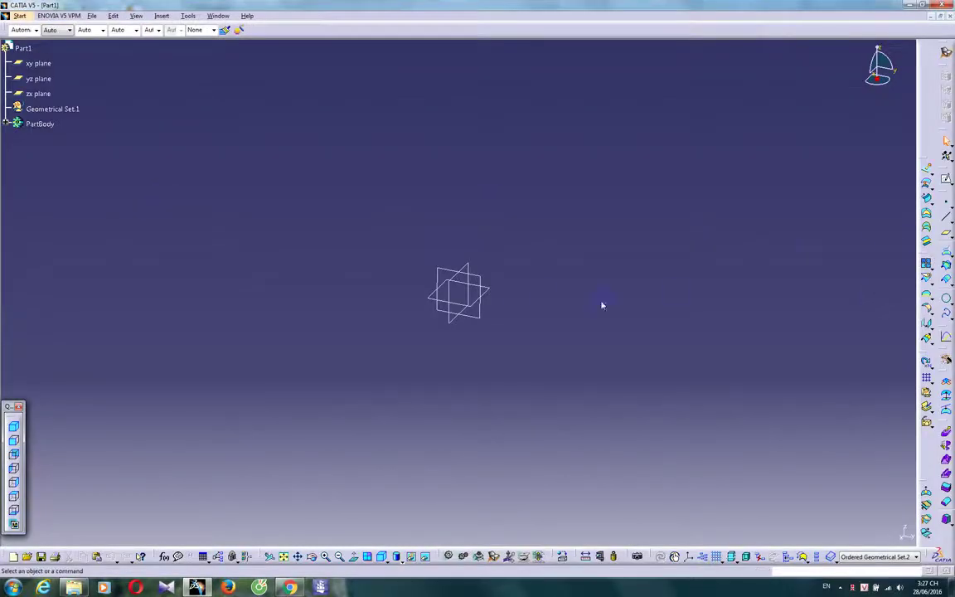
click(486, 289)
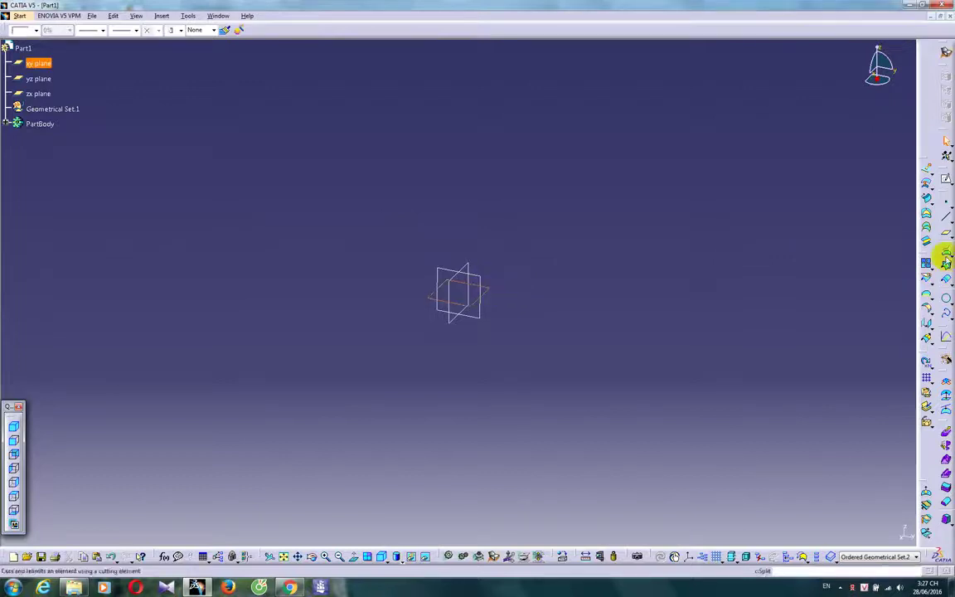
click(946, 234)
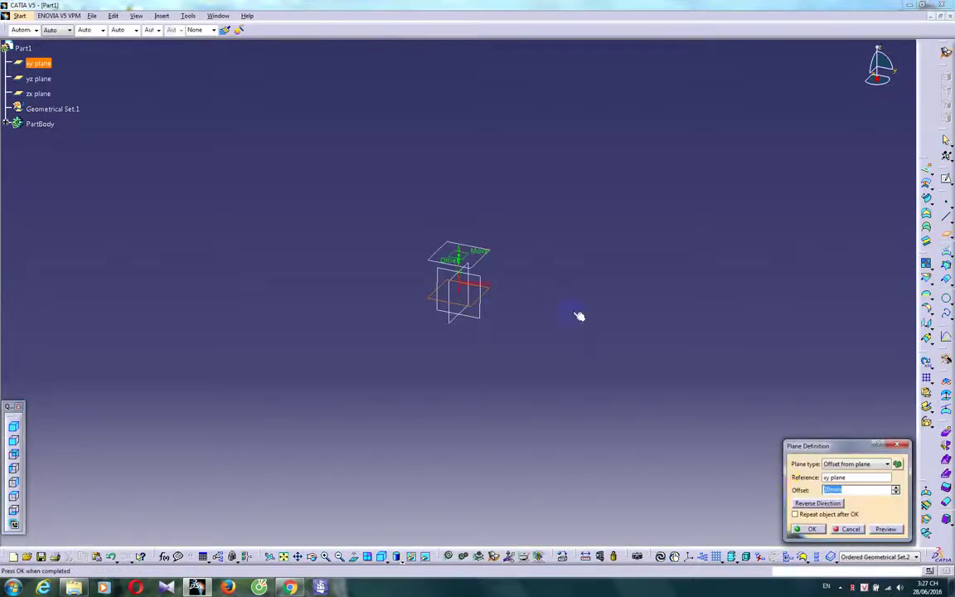
key(Escape)
Step: Sketch an open five-point spline on the xy plane, arching from about 53 mm out to near the origin, with tangency imposed at its far end point
middle_drag(560, 377, 414, 318)
click(446, 300)
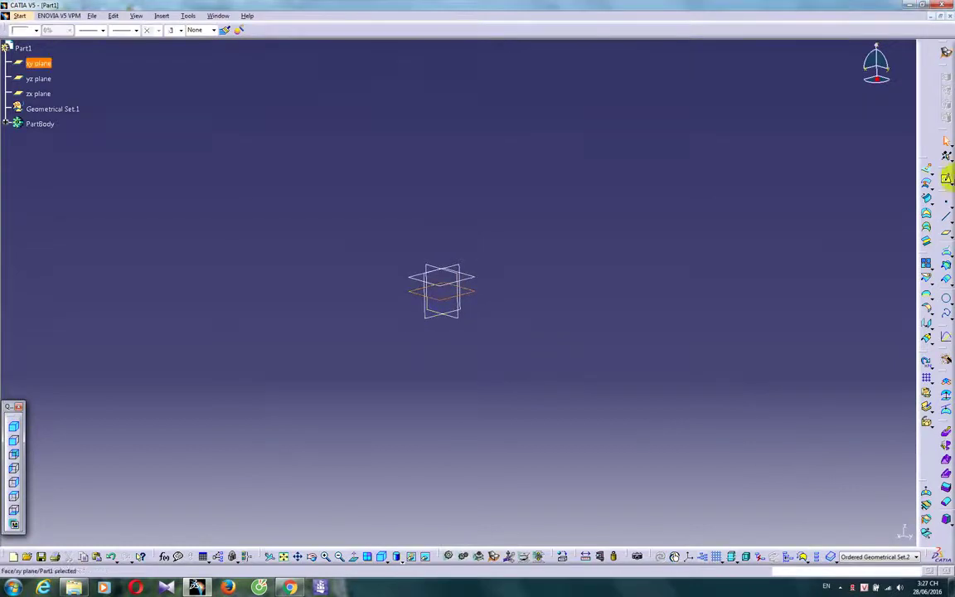
click(947, 178)
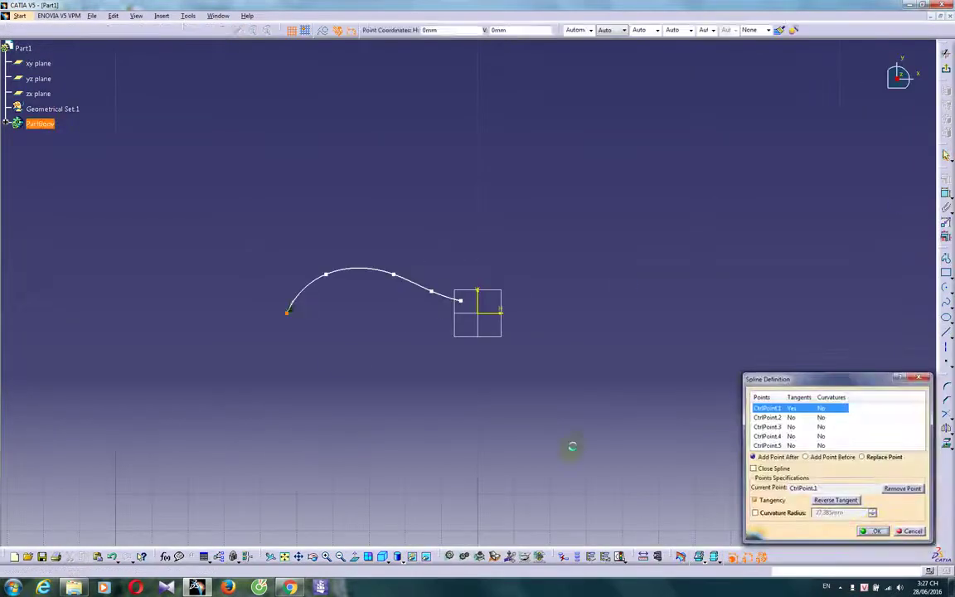
key(Return)
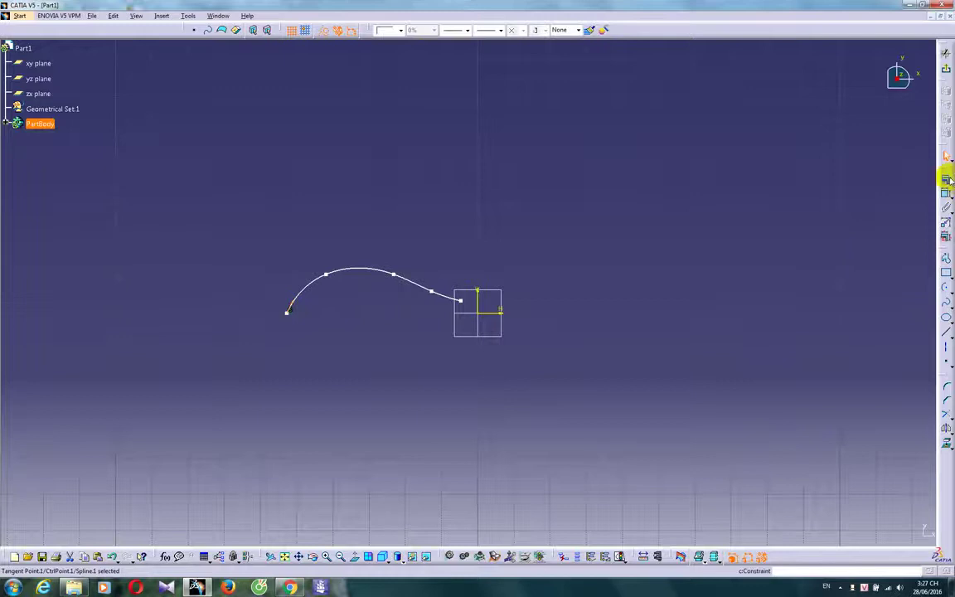
Step: Constrain the tangent direction at the spline's far end point to vertical
click(946, 178)
click(880, 504)
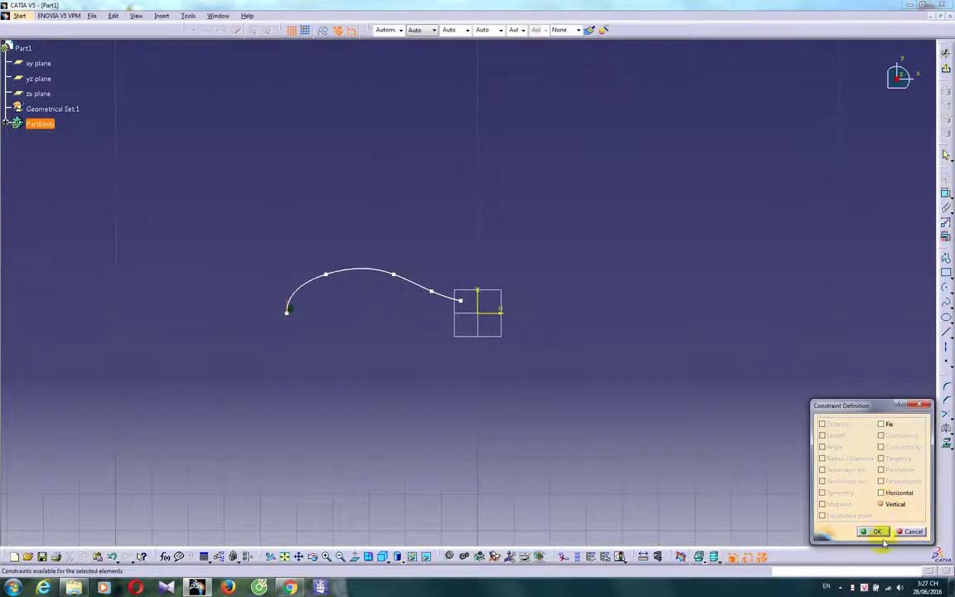
click(879, 532)
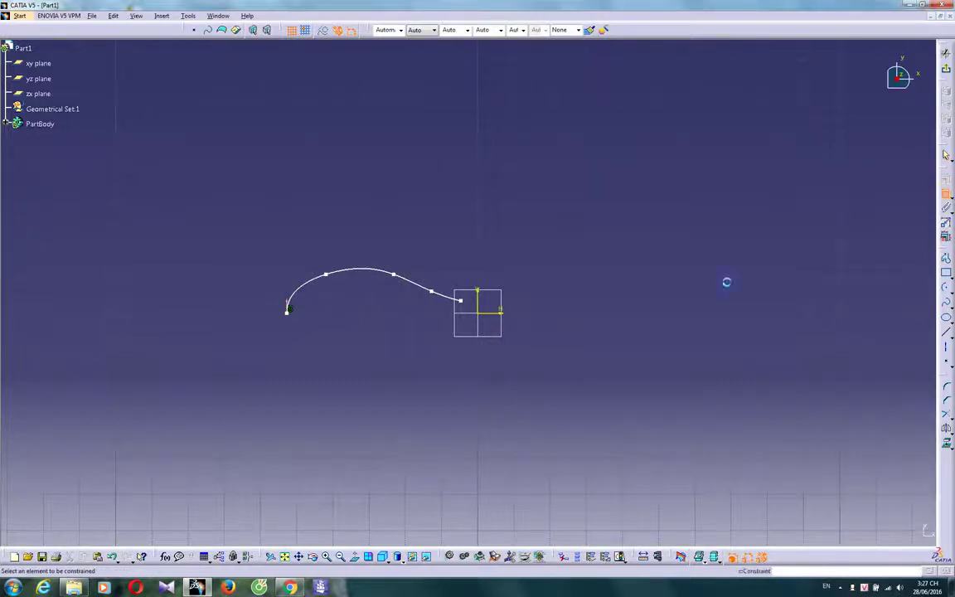
Step: Dimension the spline's far end point from the sketch's vertical axis and set the distance to 40 mm
click(488, 311)
click(287, 311)
click(335, 362)
double_click(340, 362)
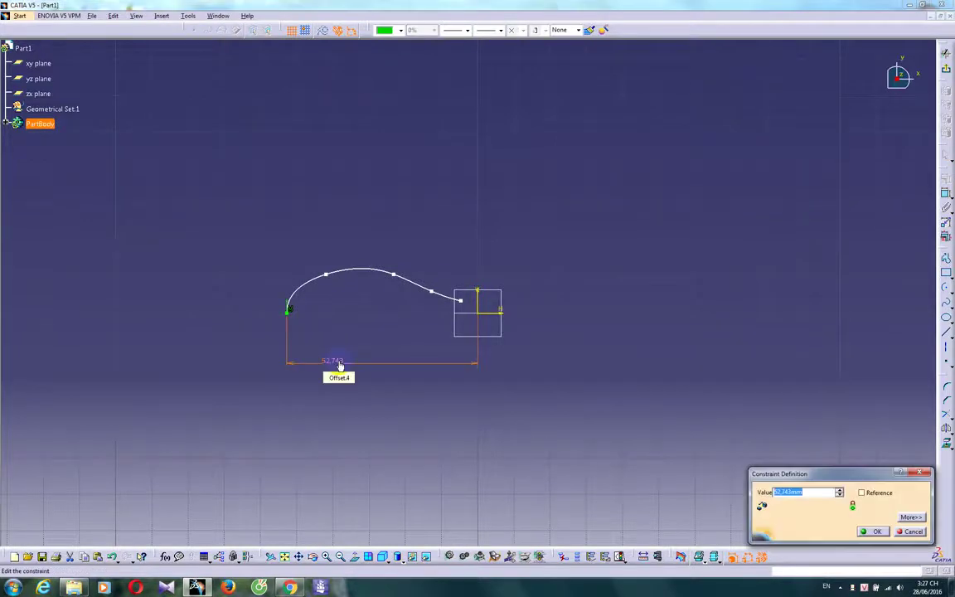
text(40)
key(Return)
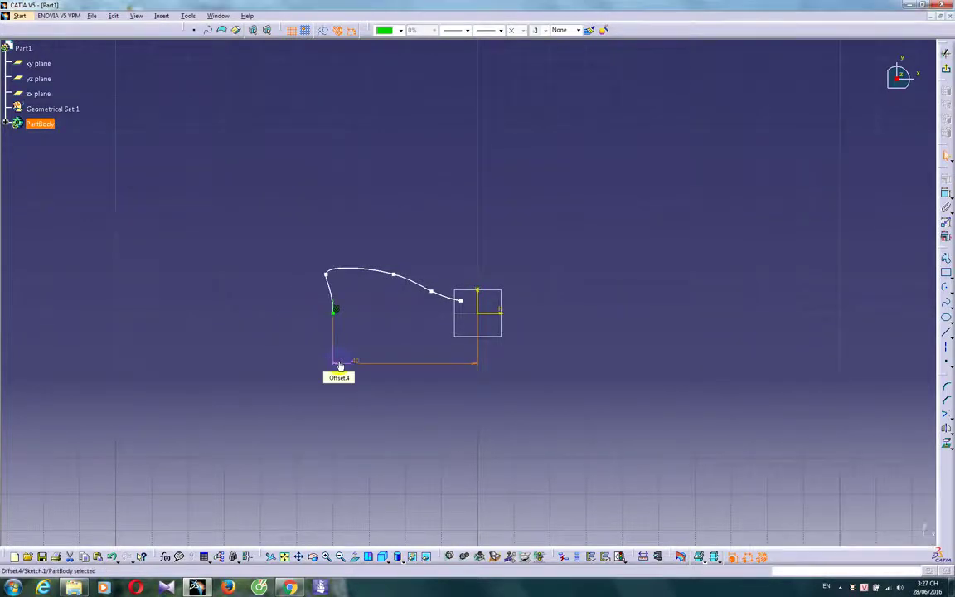
Step: Reposition the spline's intermediate control points to form a smooth rounded bowl curve with a gentle neck, and exit the sketch
mouse_move(636, 352)
middle_down()
mouse_move(646, 421)
mouse_move(642, 392)
middle_up()
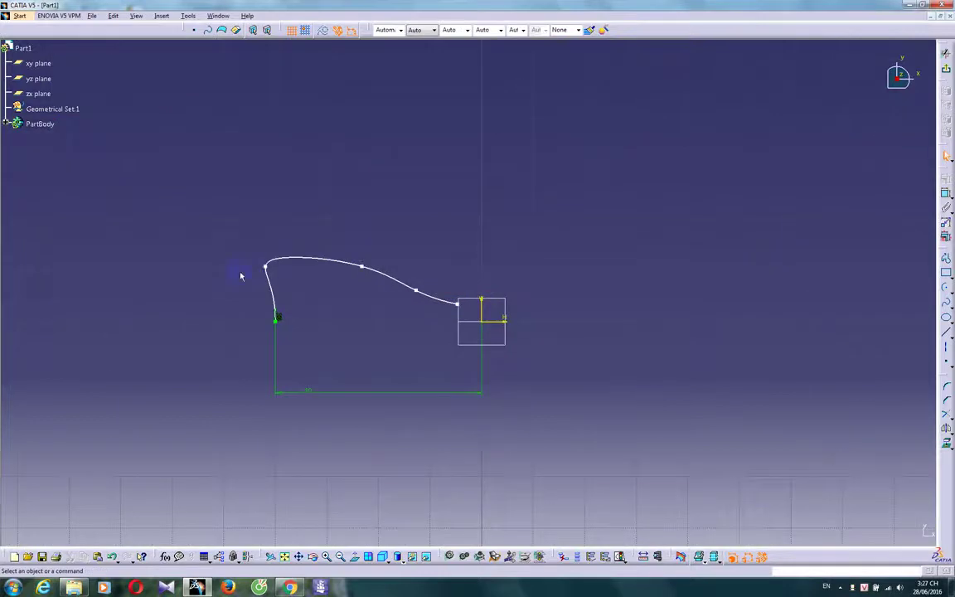
drag(265, 268, 310, 268)
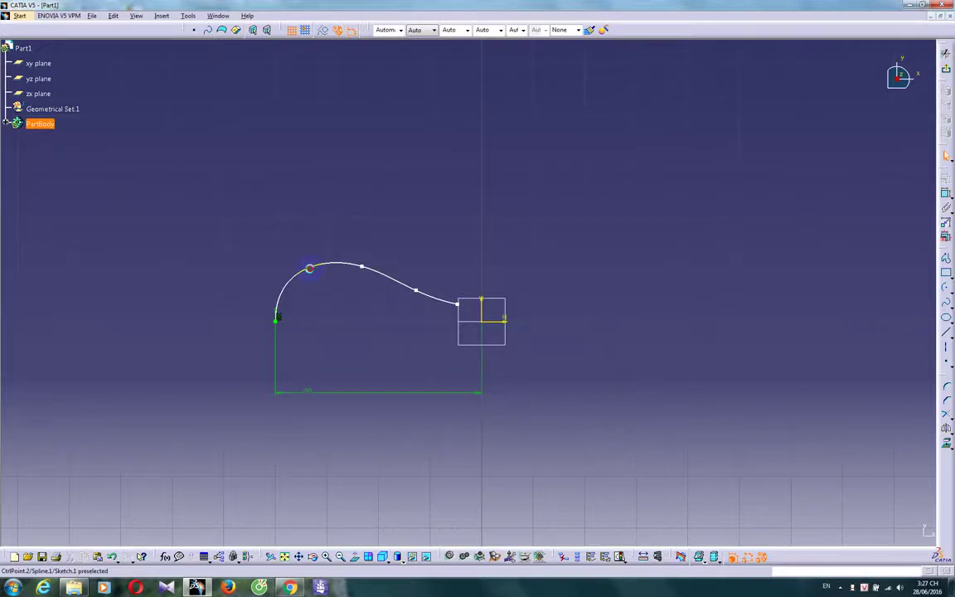
drag(415, 290, 423, 300)
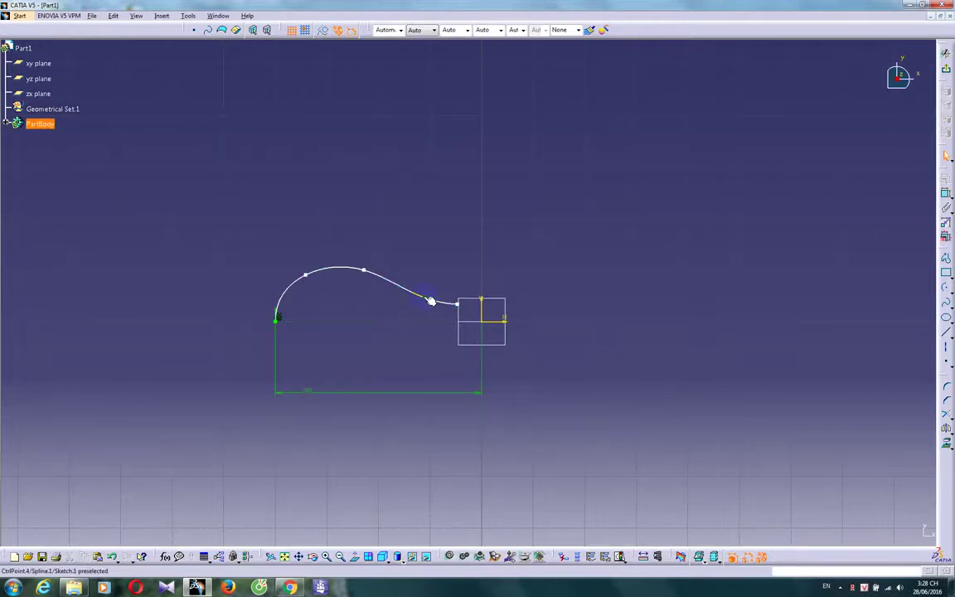
drag(428, 300, 417, 295)
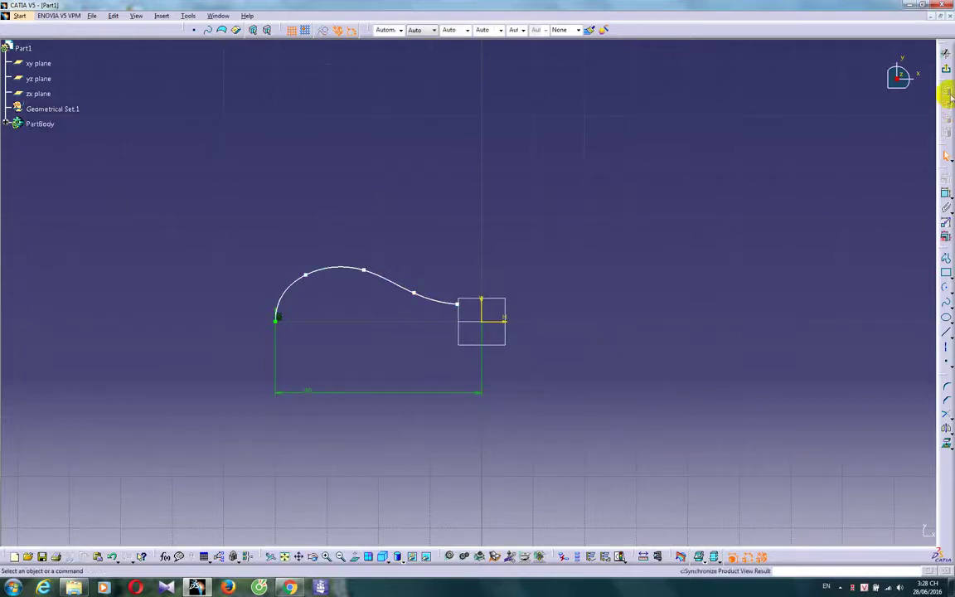
click(946, 53)
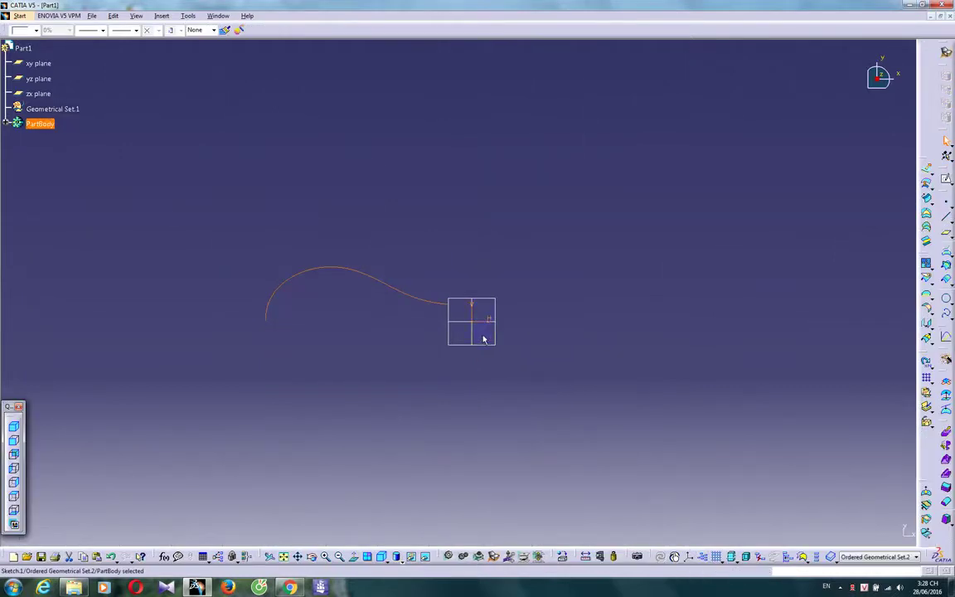
mouse_move(496, 395)
middle_down()
mouse_move(507, 277)
mouse_move(556, 132)
mouse_move(512, 277)
middle_up()
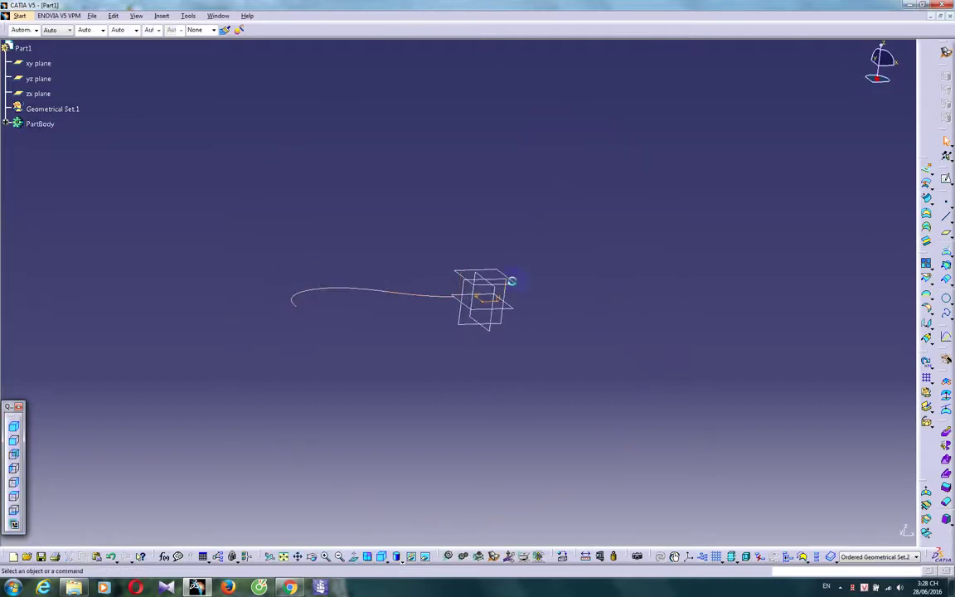